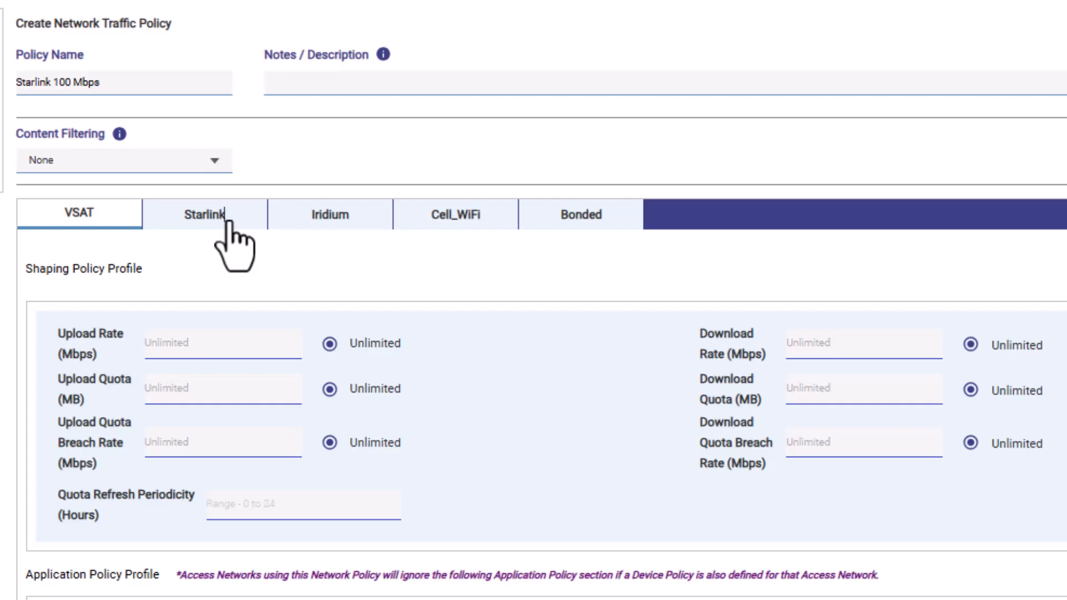
Set the Starlink download rate of the Starlink 100 Mbps network policy to 100 Mbps and save the policy
left_click(228, 221)
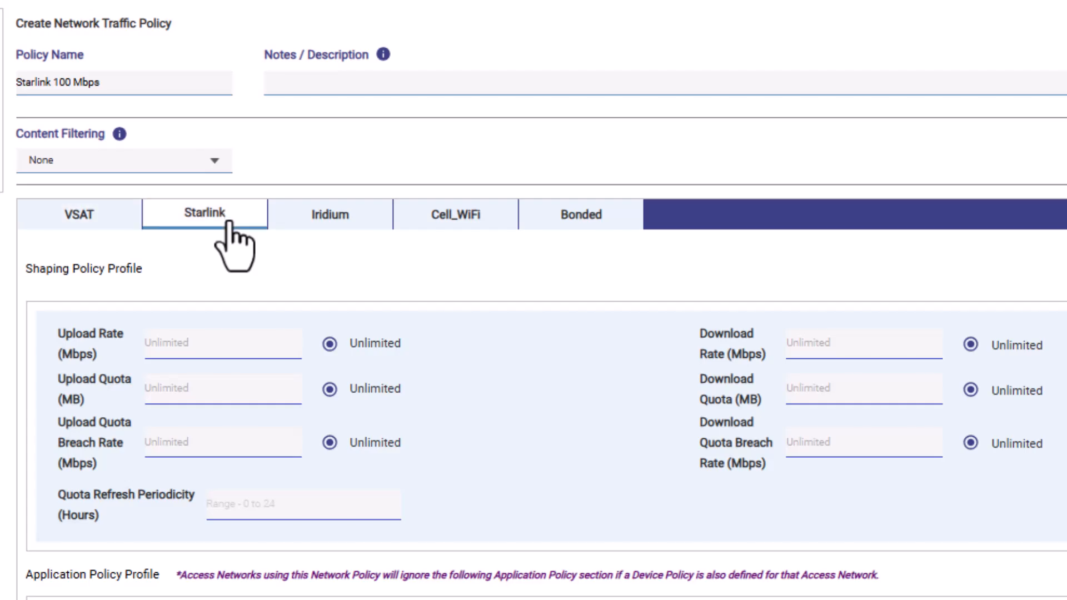
left_click(813, 358)
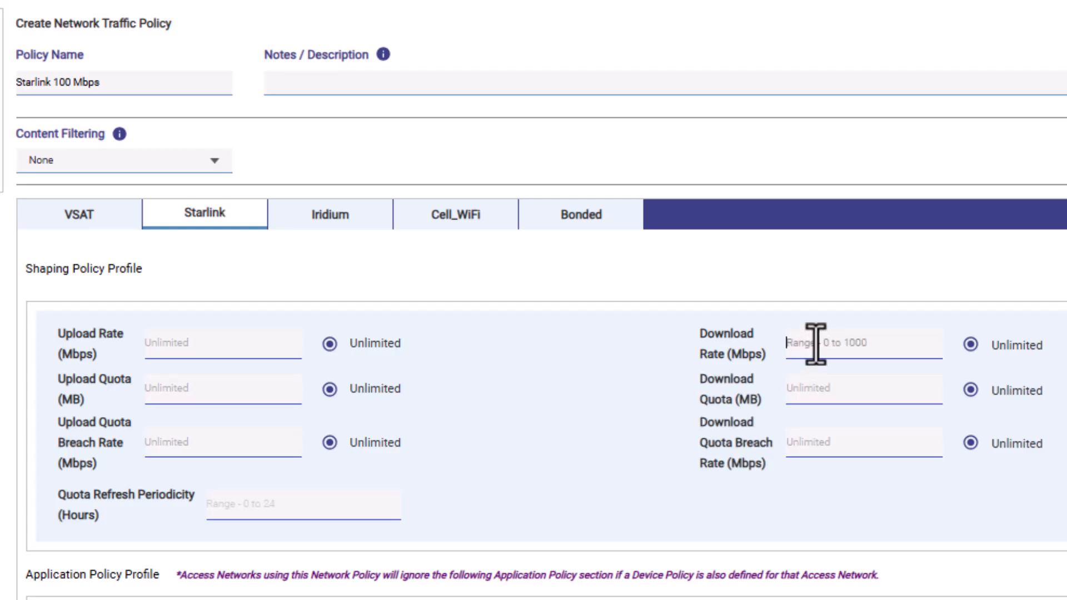
type("100")
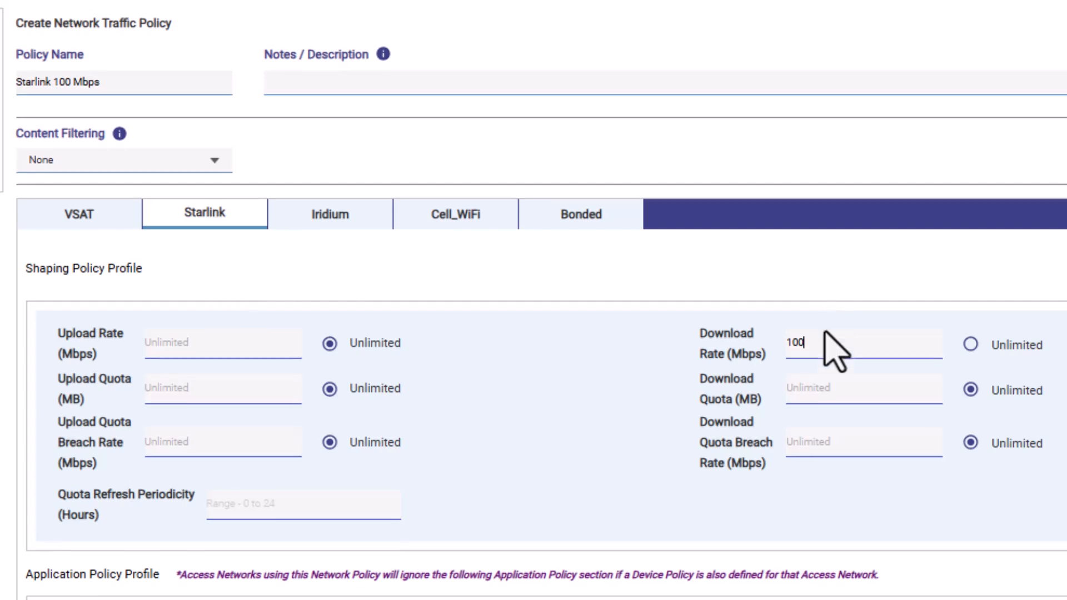
scroll(764, 350, "down", 5)
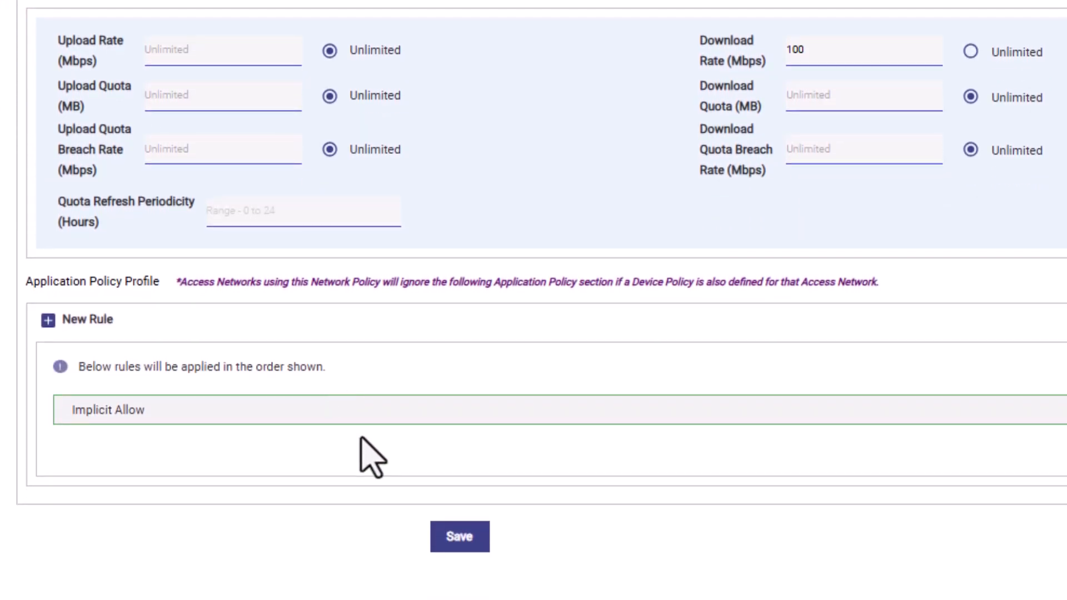
left_click(459, 548)
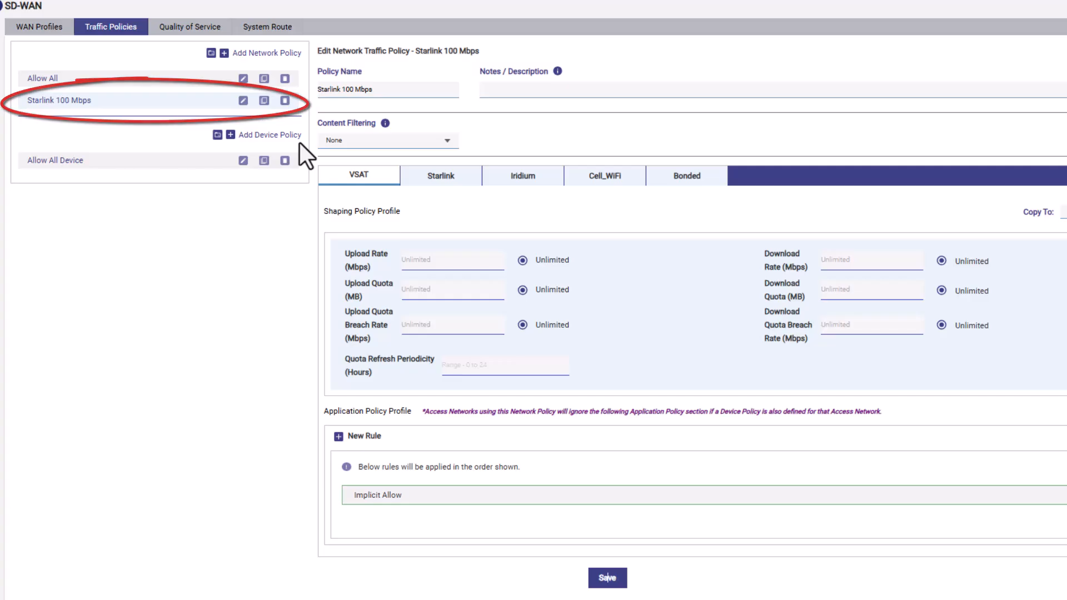
Create a network traffic policy named Starlink 50 Mbps with a Starlink download rate limit and save it
left_click(224, 53)
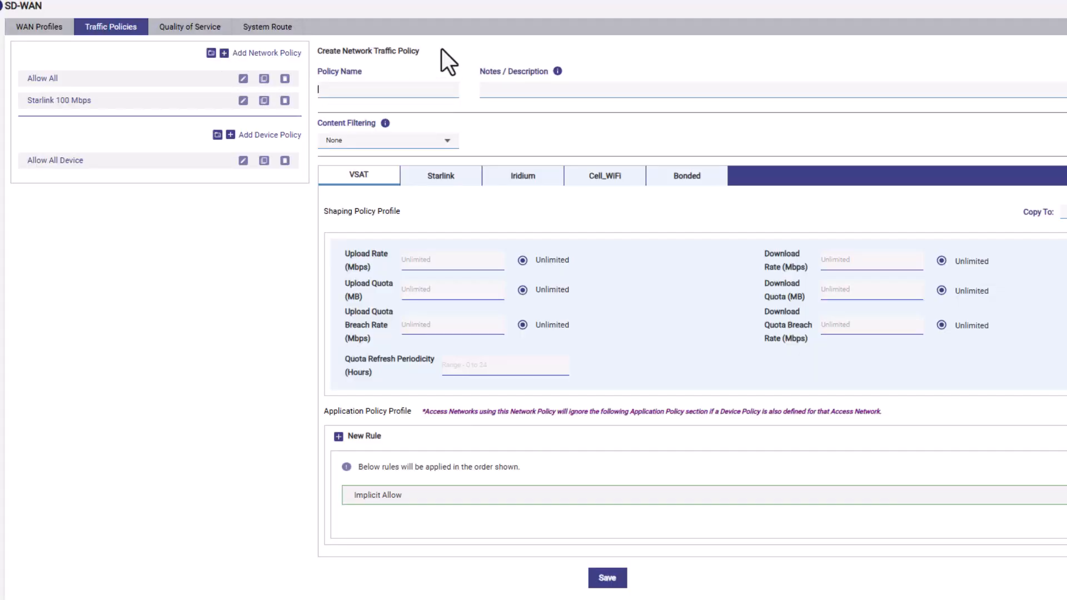
type("Starlink 50 Mbps")
left_click(469, 185)
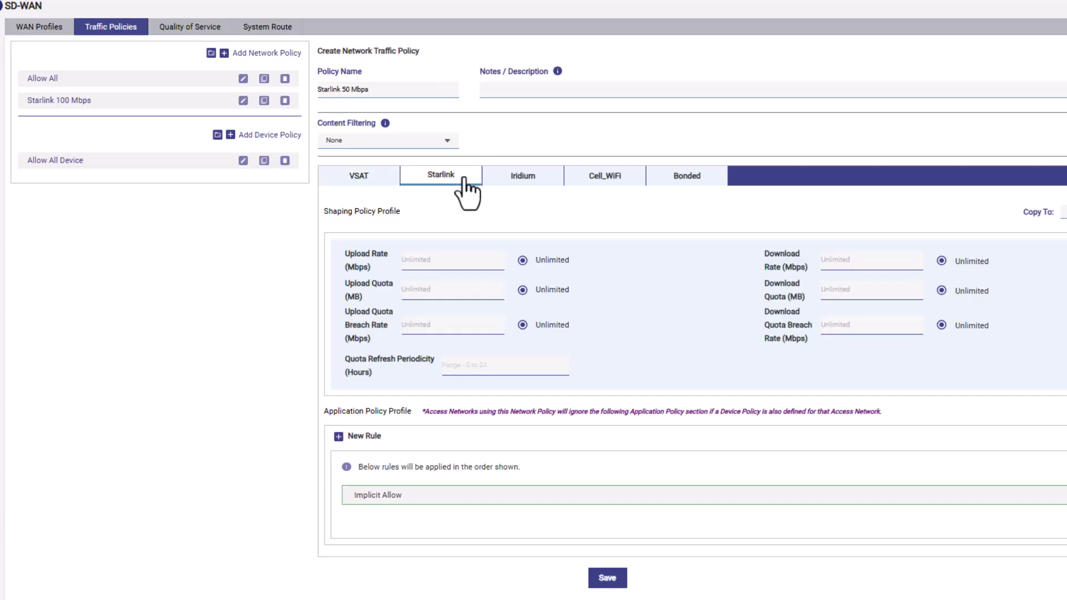
left_click(832, 261)
left_click(608, 578)
Create a network traffic policy named Starlink 25 Mbps with a Starlink download rate of 25 Mbps and save it
left_click(224, 53)
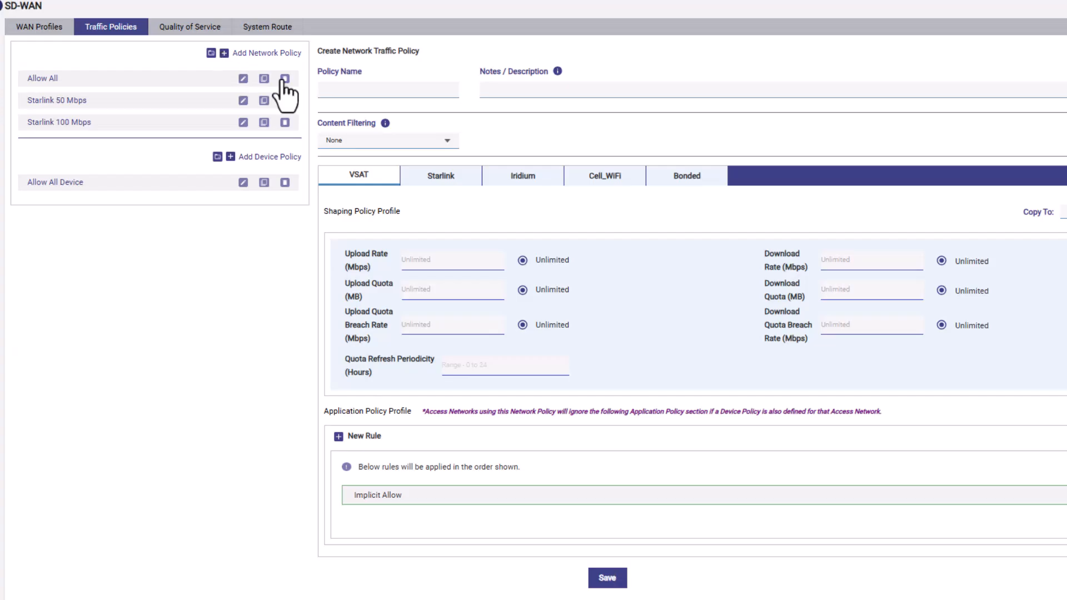
type("Starlink 25 Mbps")
left_click(462, 177)
left_click(833, 265)
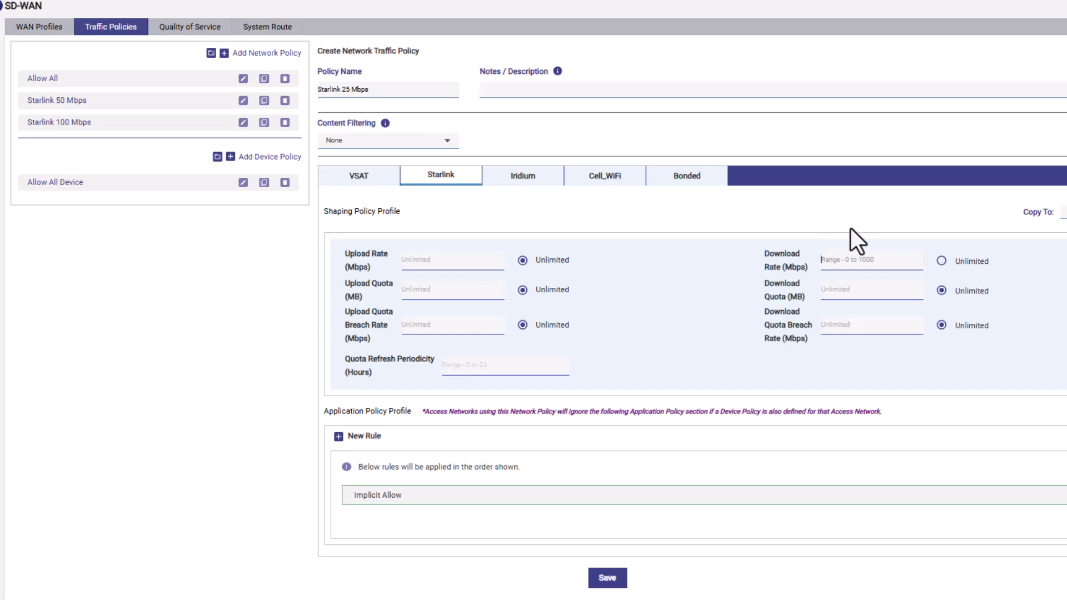
type("25")
left_click(607, 578)
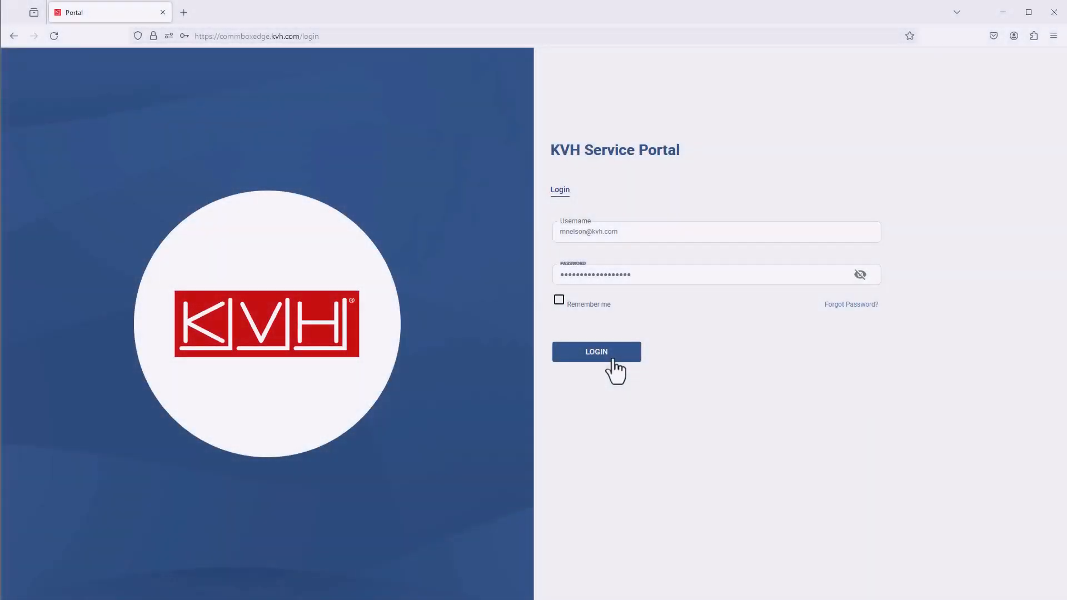
Log in to the KVH Service Portal and start a new quota in Kontrol
left_click(615, 367)
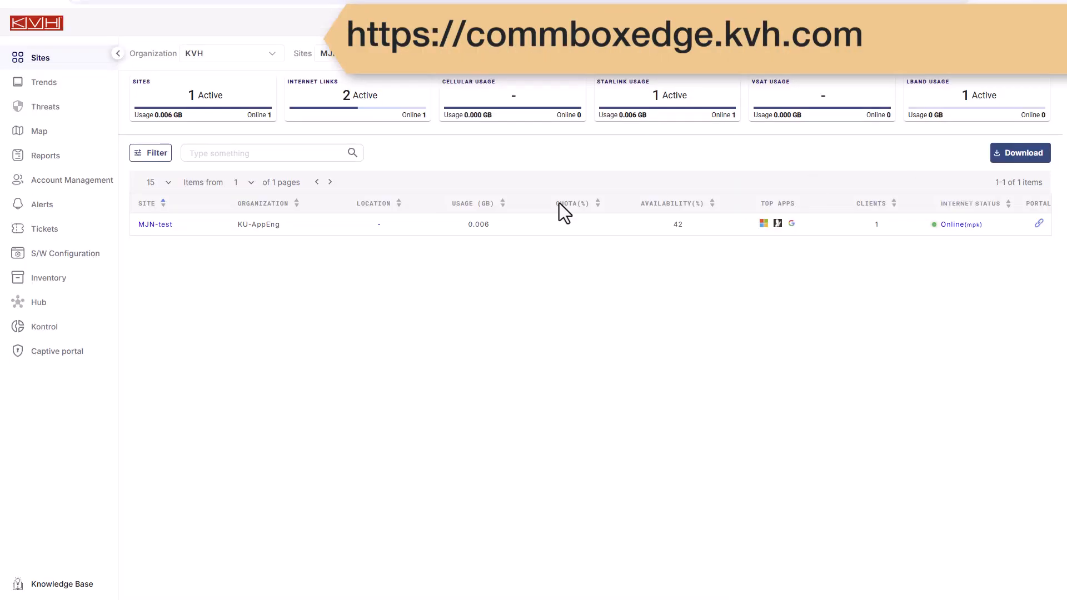
left_click(58, 333)
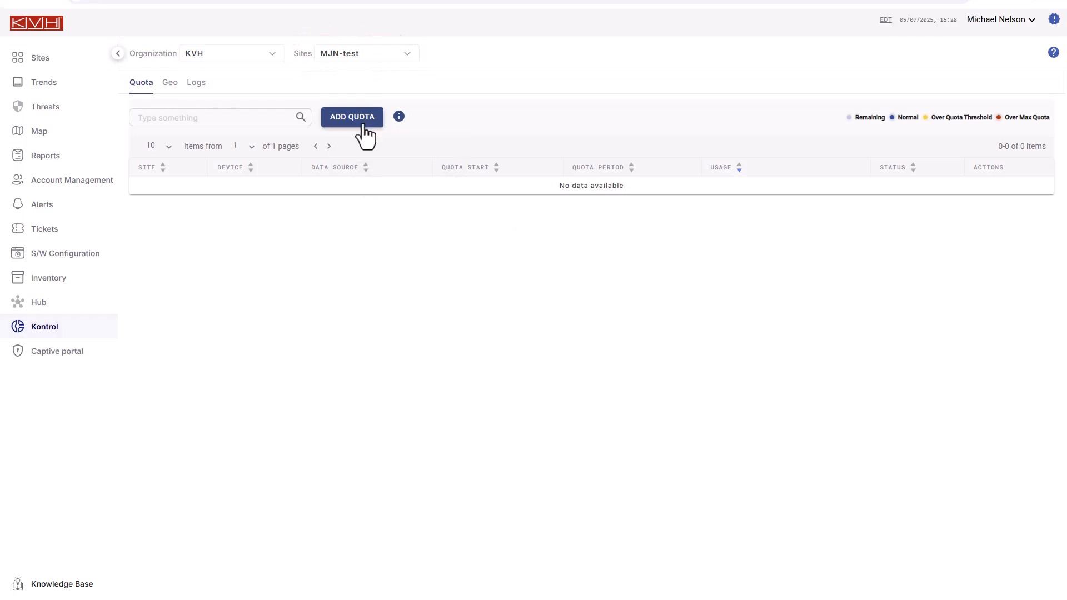
left_click(362, 124)
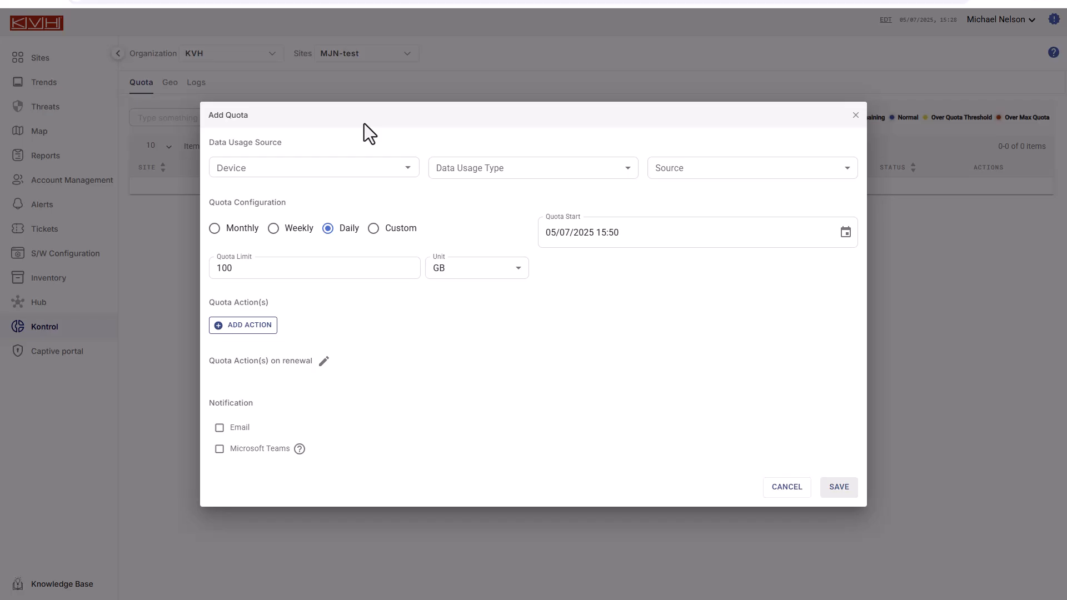
Set the quota's data usage source to device MJN-test-ES-001759, type WAN Interface and source Starlink
left_click(395, 167)
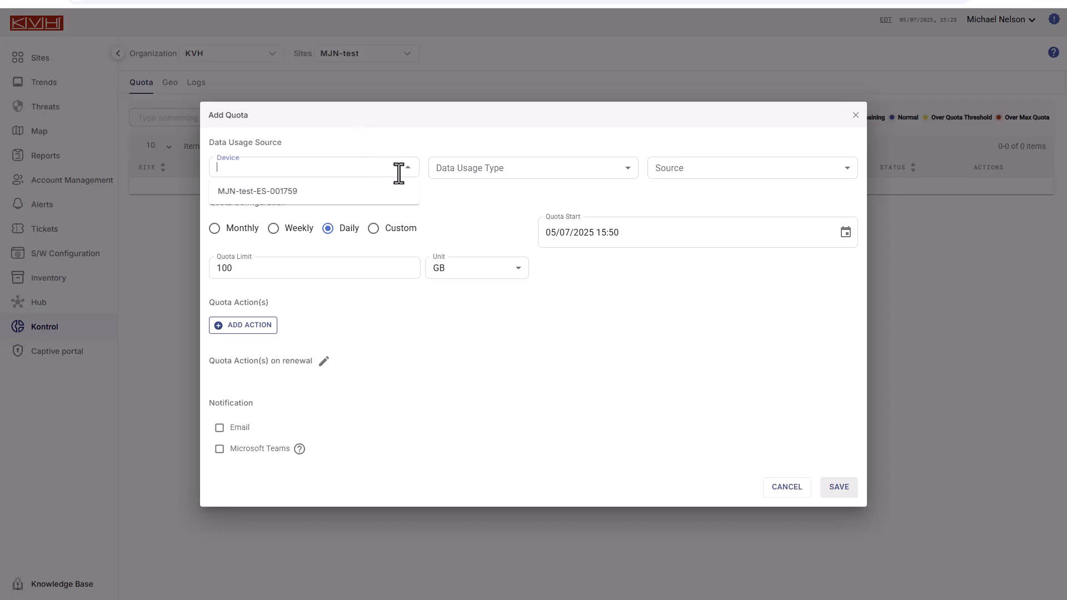
left_click(346, 194)
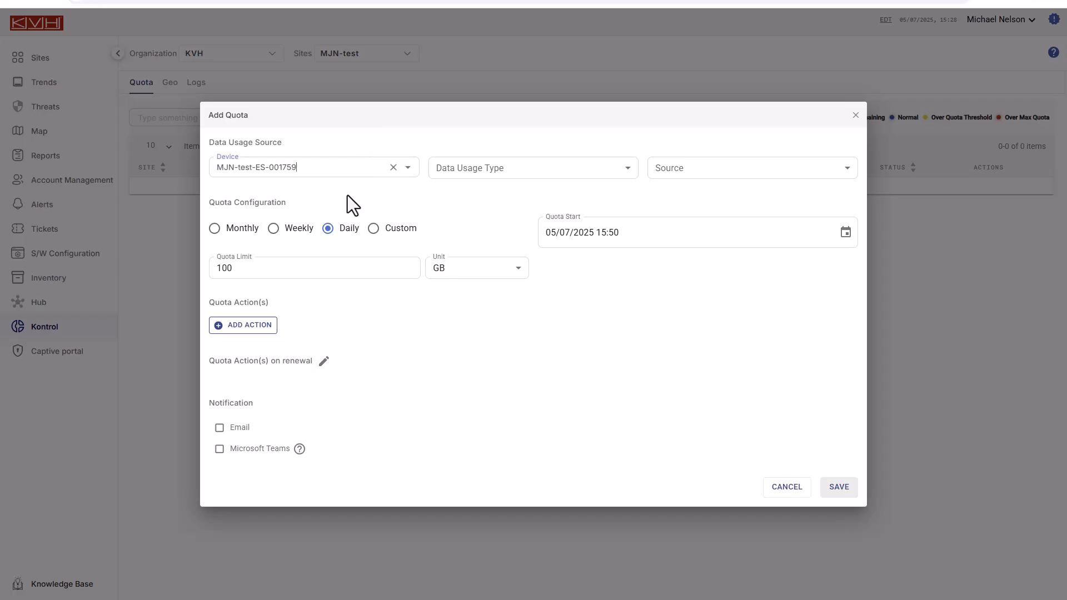
left_click(517, 169)
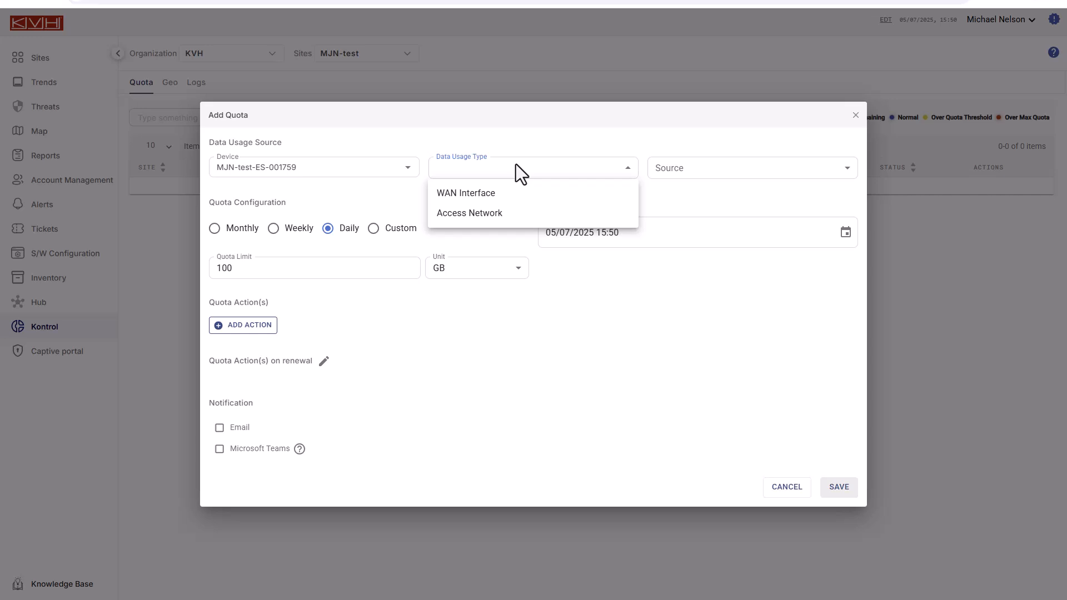
left_click(489, 194)
left_click(686, 176)
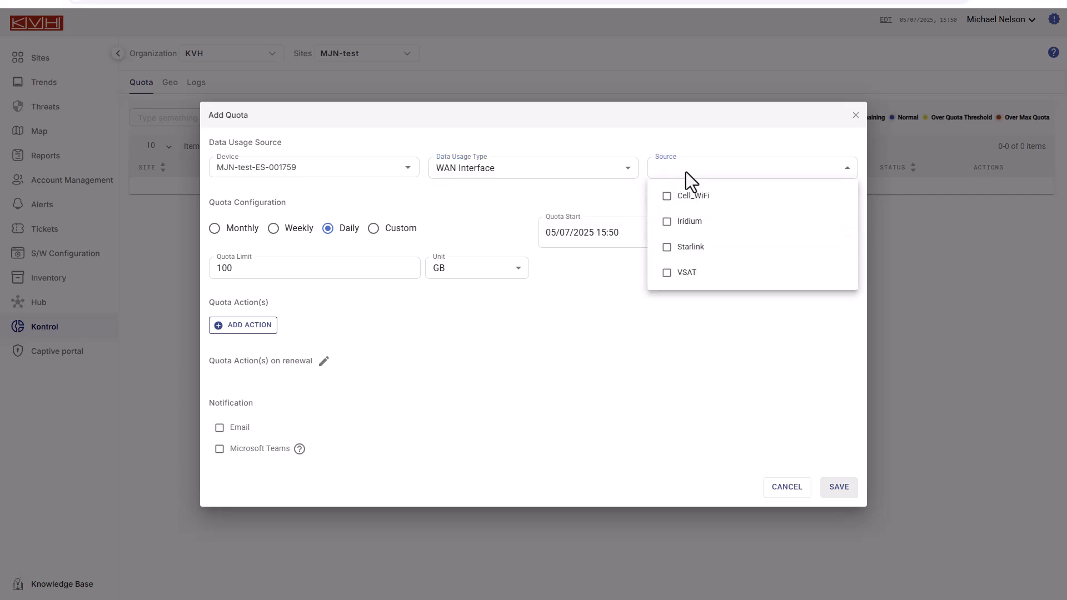
left_click(690, 255)
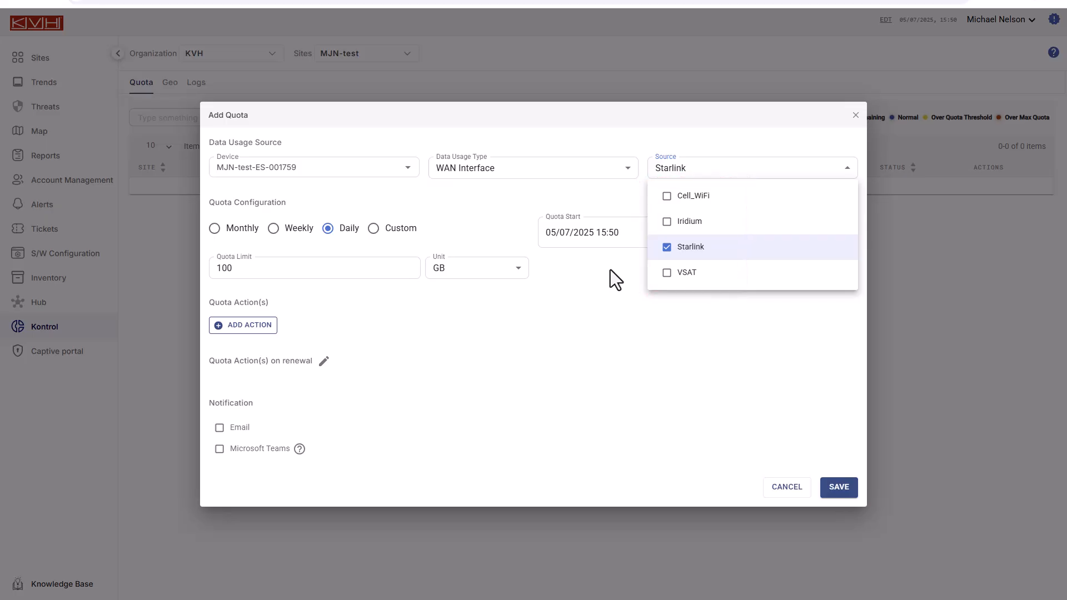
Set the daily quota limit to 30 GB
left_click(285, 272)
left_click_drag(274, 269, 180, 275)
type("30")
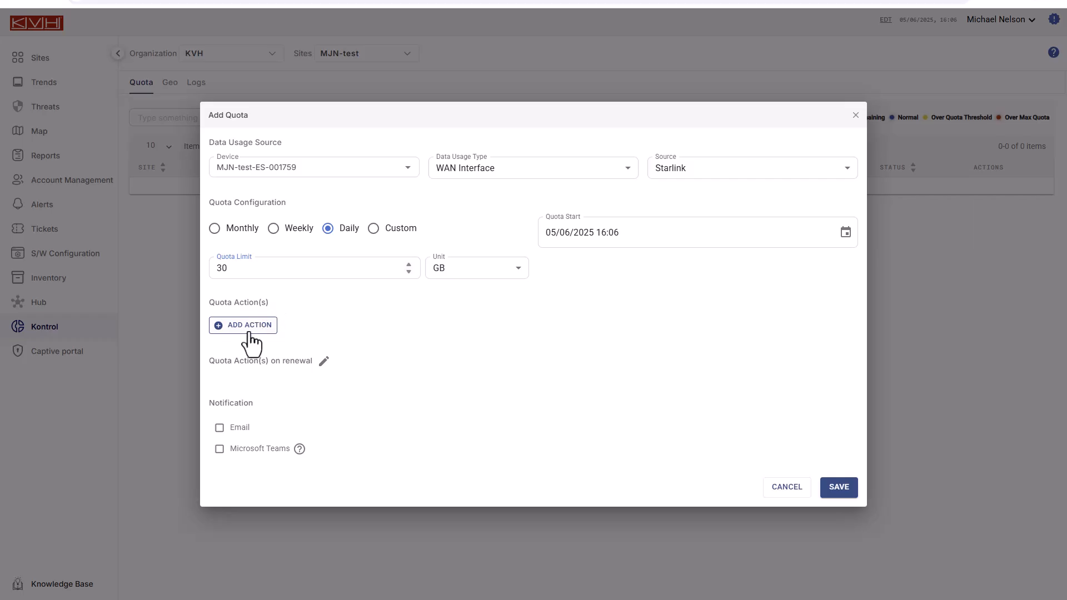
Add a quota action at 25% used that assigns a traffic policy
left_click(255, 331)
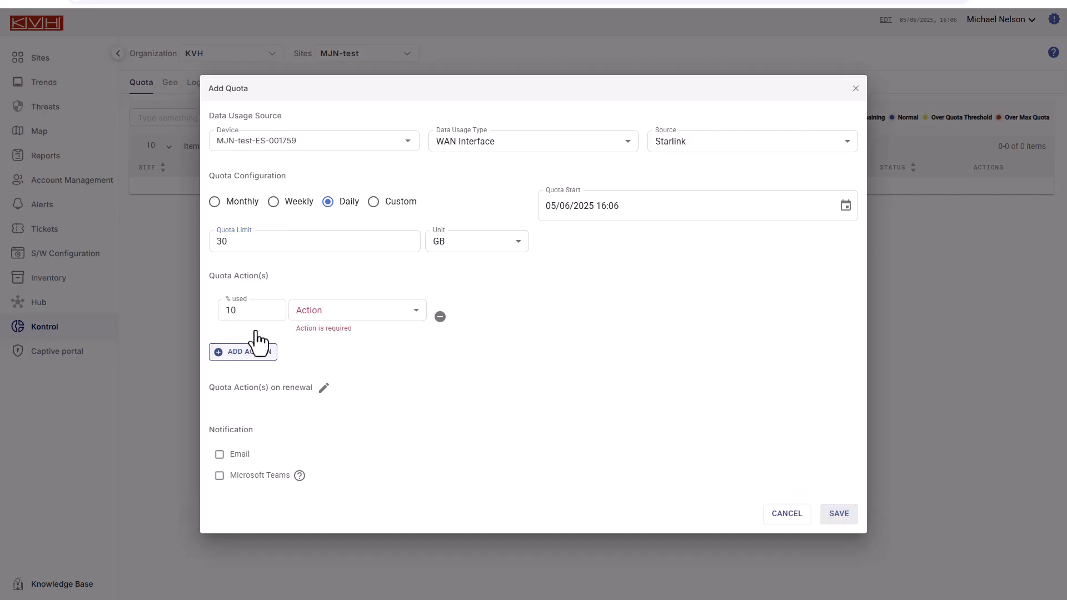
double_click(218, 310)
type("25")
left_click(399, 318)
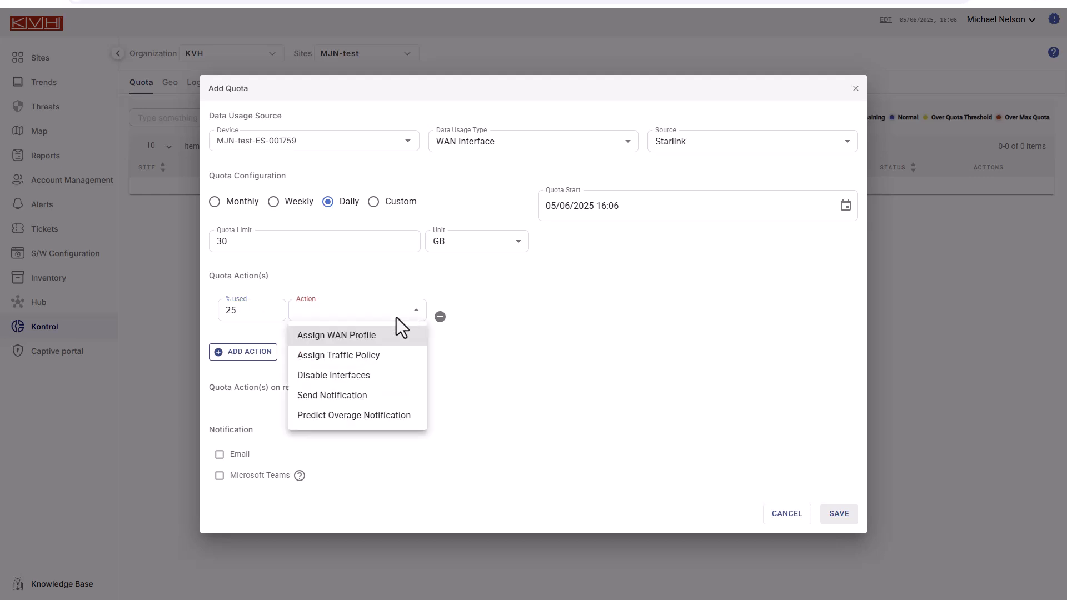
left_click(380, 357)
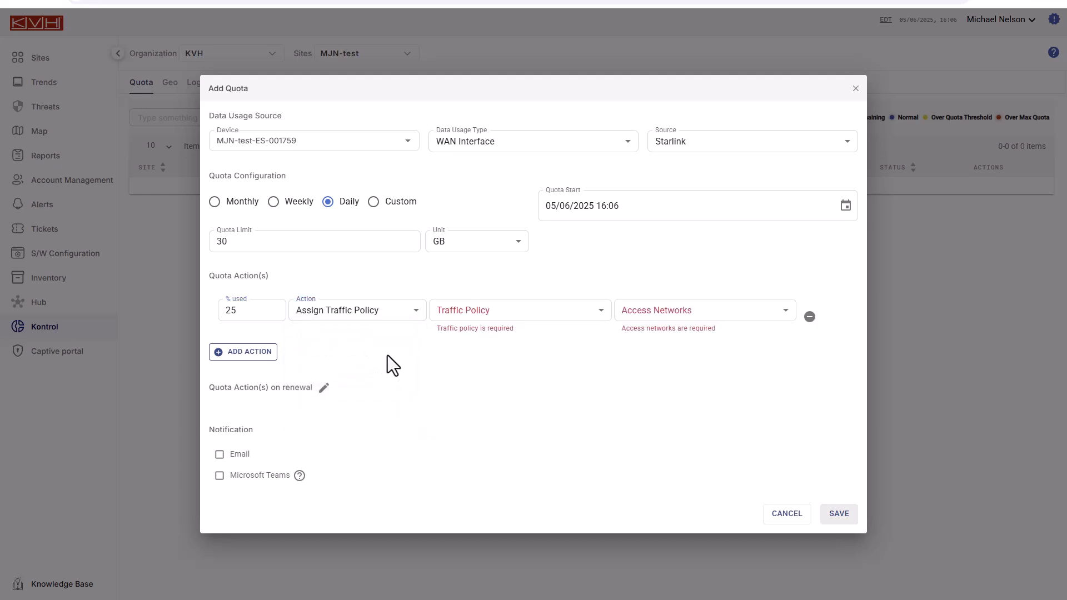
Apply the Starlink 100 Mbps policy to Vessel LAN and Crew LAN in the 25% action
left_click(531, 311)
left_click(535, 362)
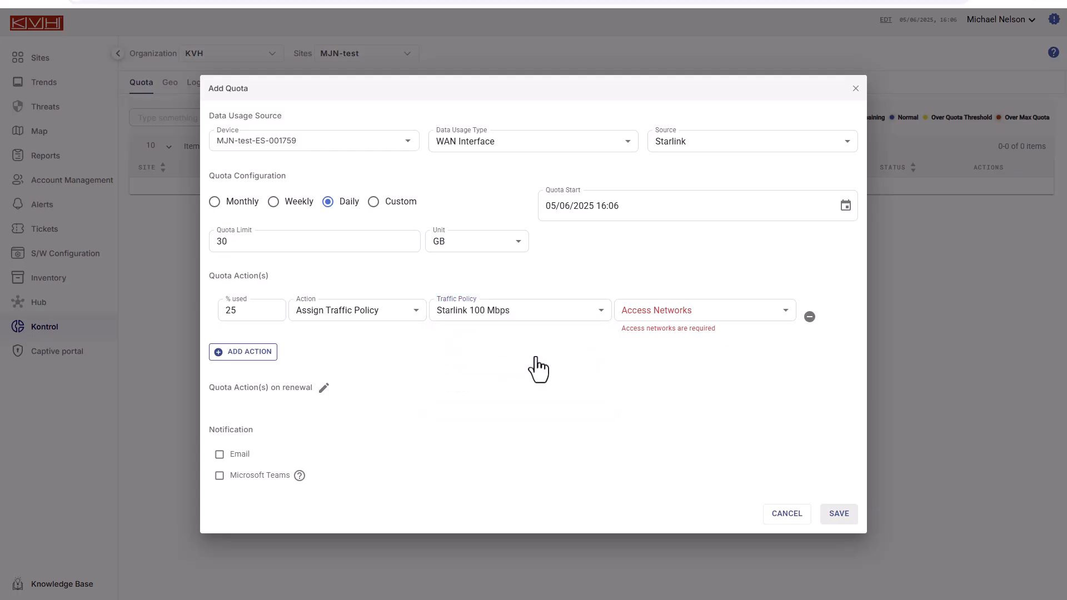
left_click(686, 320)
left_click(674, 340)
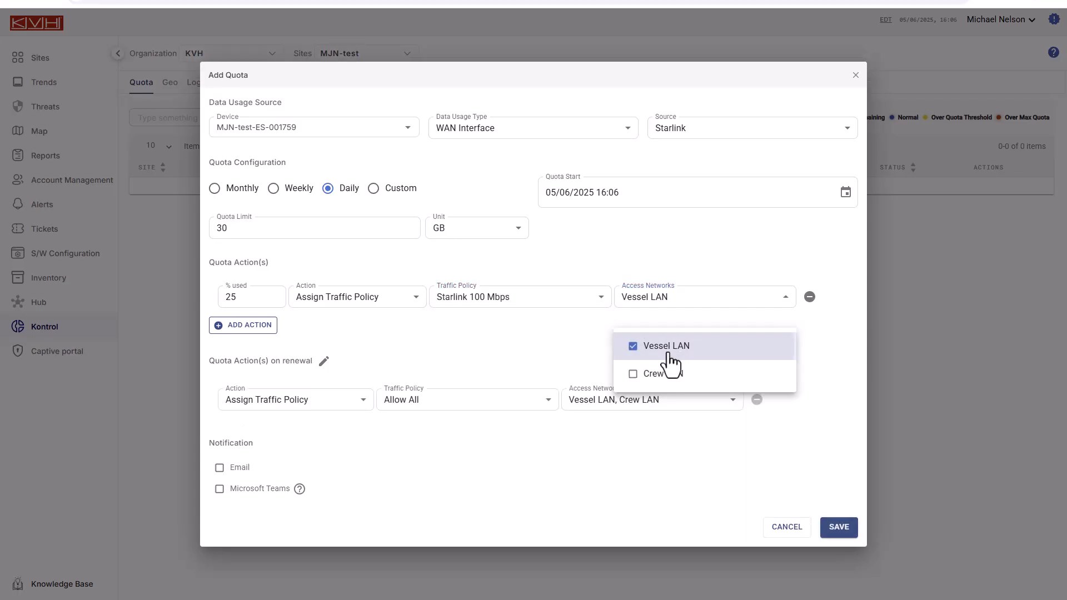
left_click(668, 359)
left_click(258, 329)
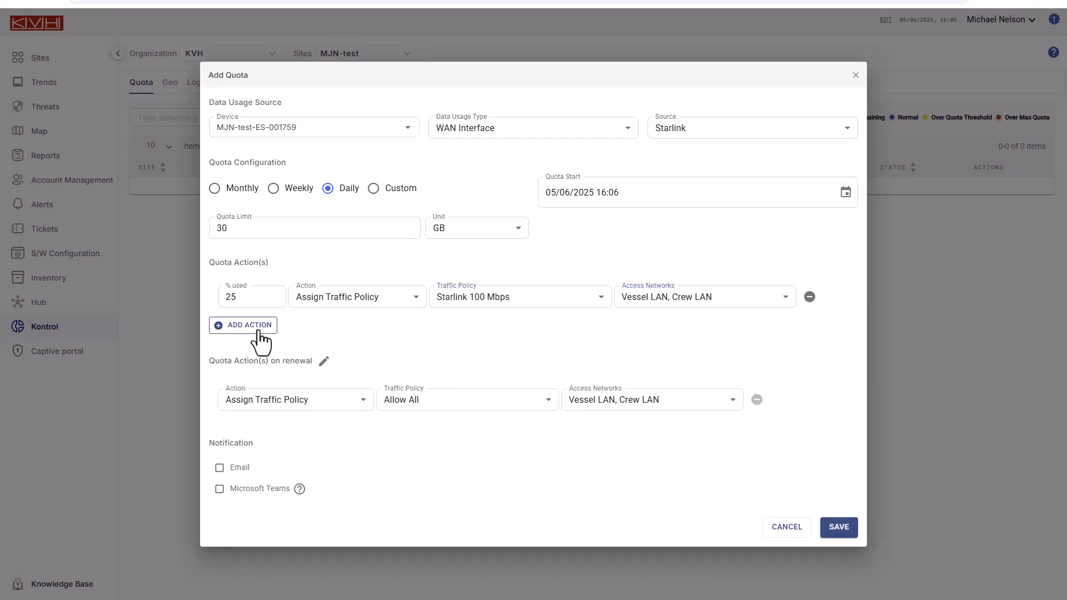
Add a second quota action at 50% used that assigns a traffic policy
left_click(259, 327)
double_click(239, 306)
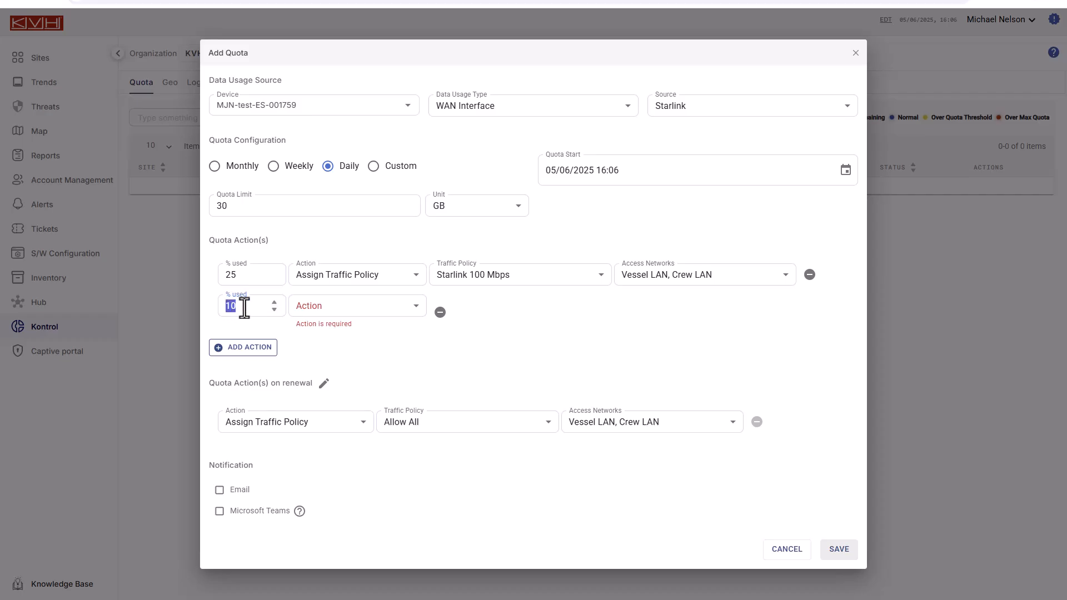
type("50")
left_click(365, 310)
left_click(369, 359)
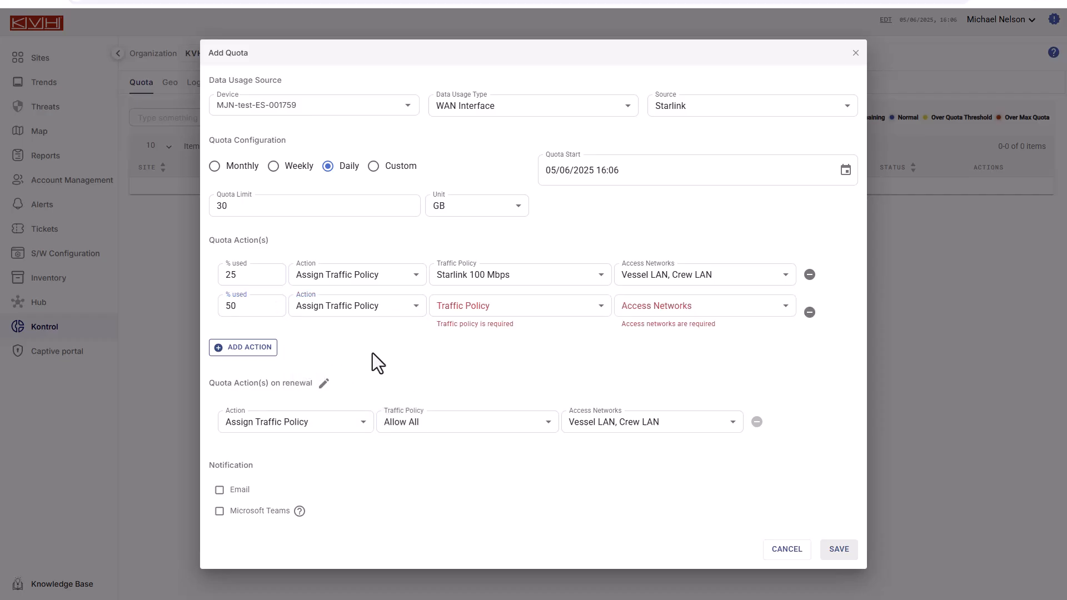
Apply the Starlink 50 Mbps policy to Vessel LAN and Crew LAN in the 50% action
left_click(528, 312)
left_click(505, 375)
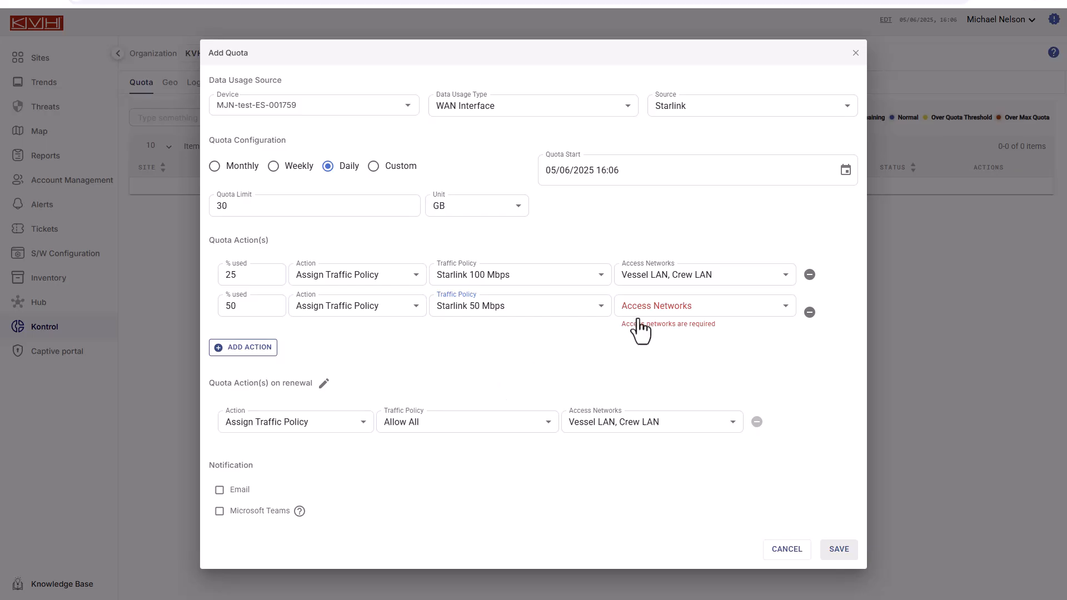
left_click(697, 308)
left_click(683, 334)
left_click(665, 370)
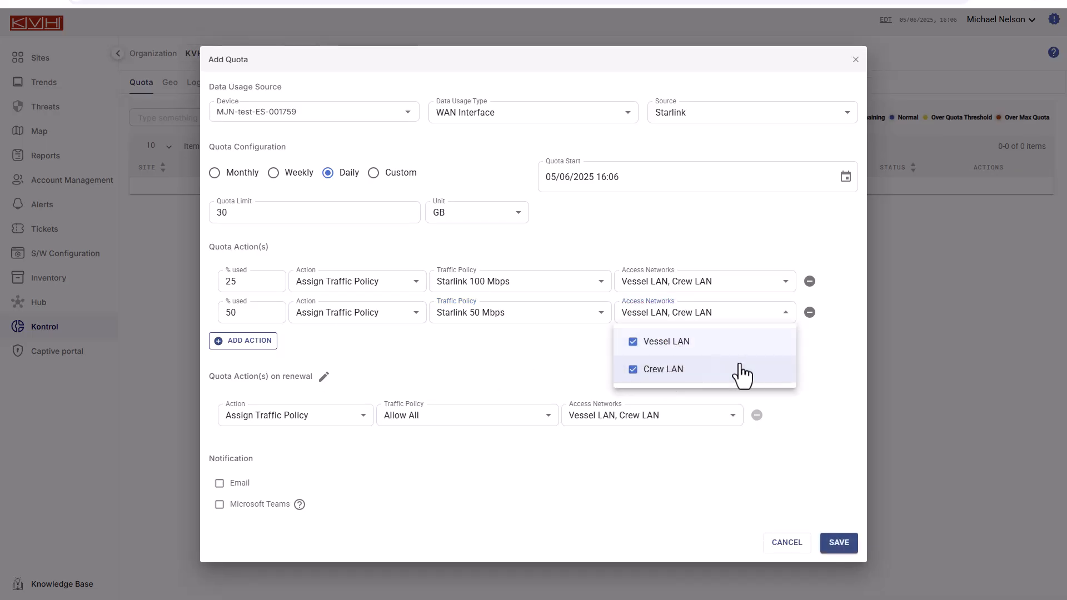
left_click(833, 366)
Add a third quota action at 75% used that assigns a traffic policy
left_click(267, 345)
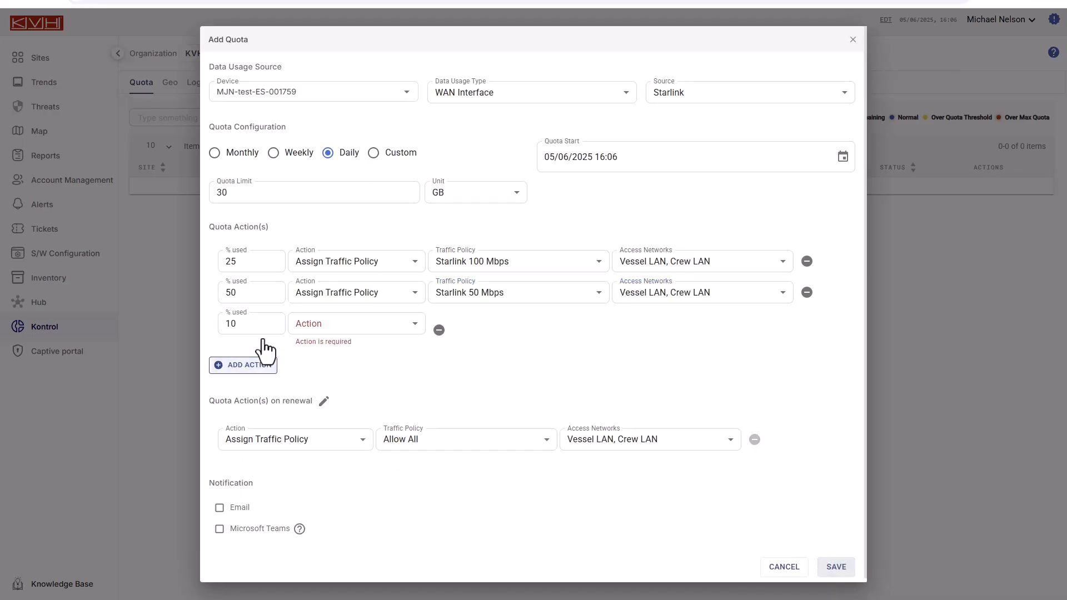
left_click_drag(238, 323, 219, 329)
left_click(376, 330)
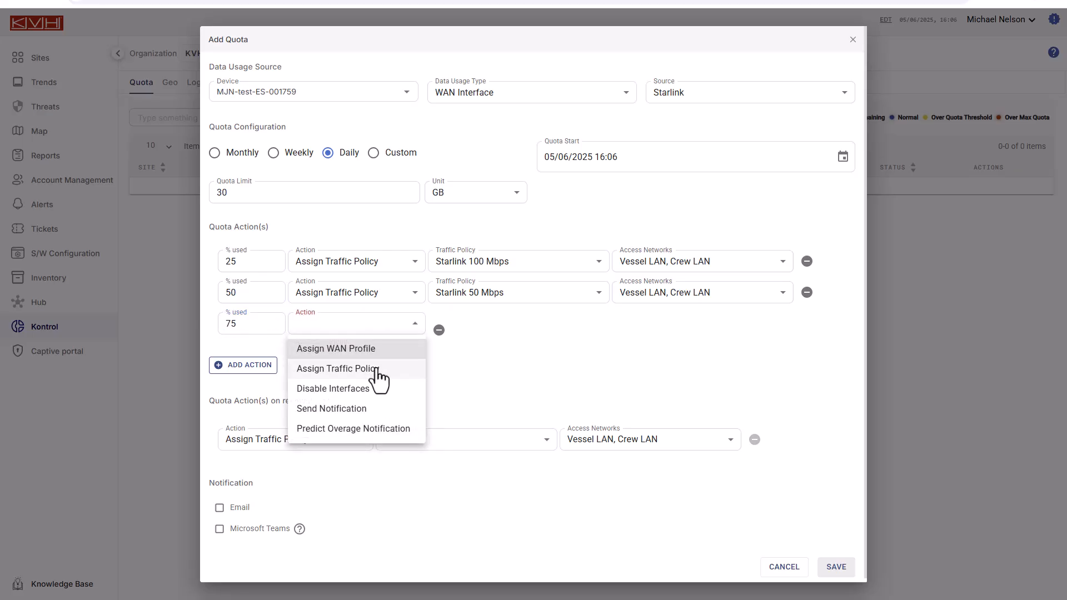
left_click(376, 369)
Apply the Starlink 25 Mbps policy to Vessel LAN and Crew LAN in the 75% action
left_click(493, 331)
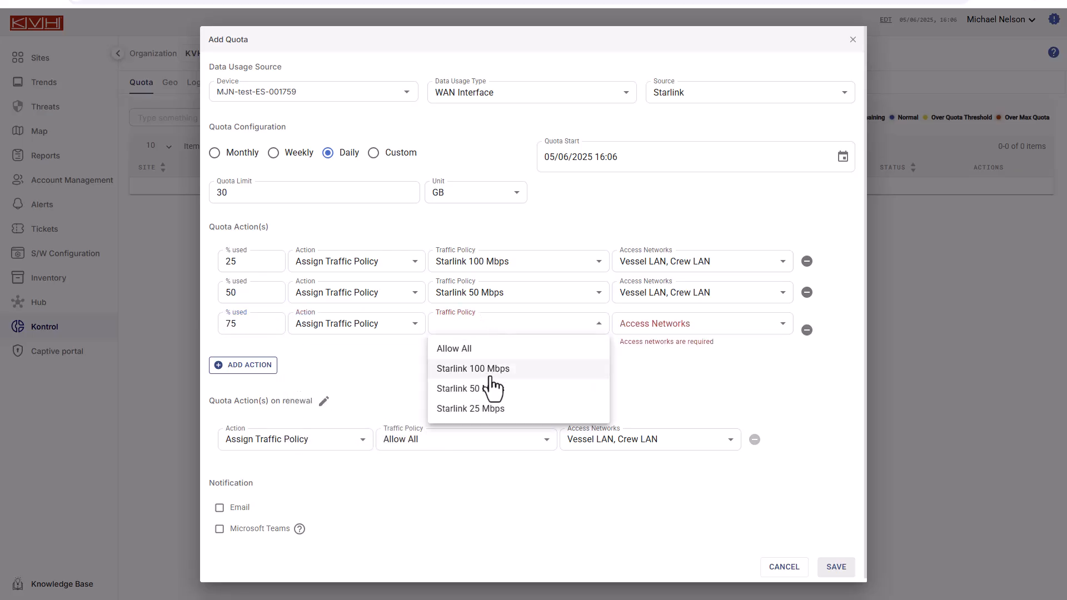
left_click(487, 409)
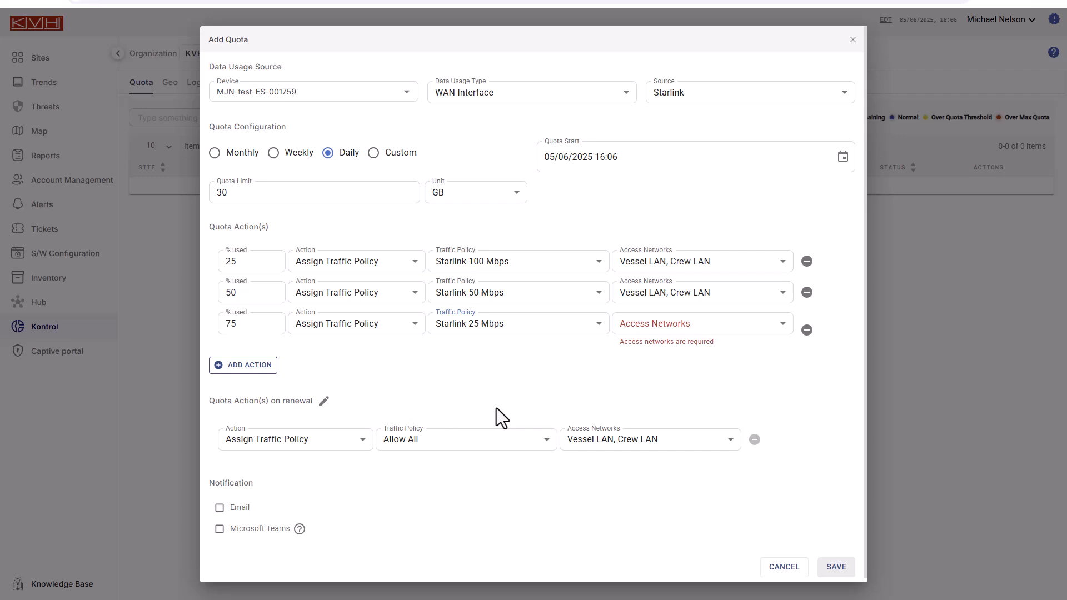
left_click(647, 332)
left_click(646, 356)
left_click(649, 384)
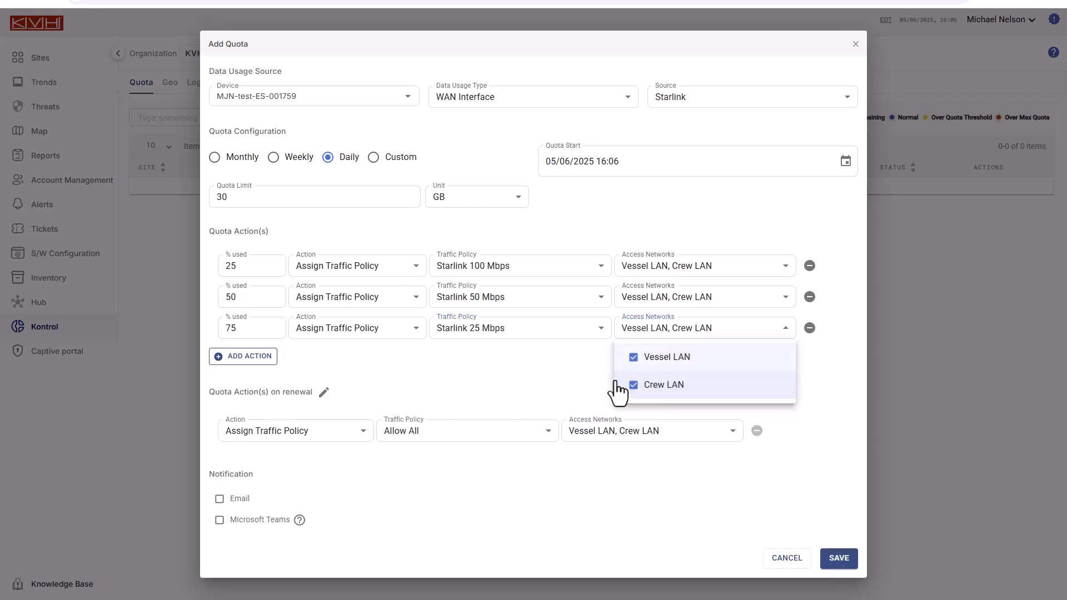
left_click(588, 378)
Add a fourth quota action at 75% used that sends a notification
left_click(242, 356)
left_click_drag(262, 354, 224, 354)
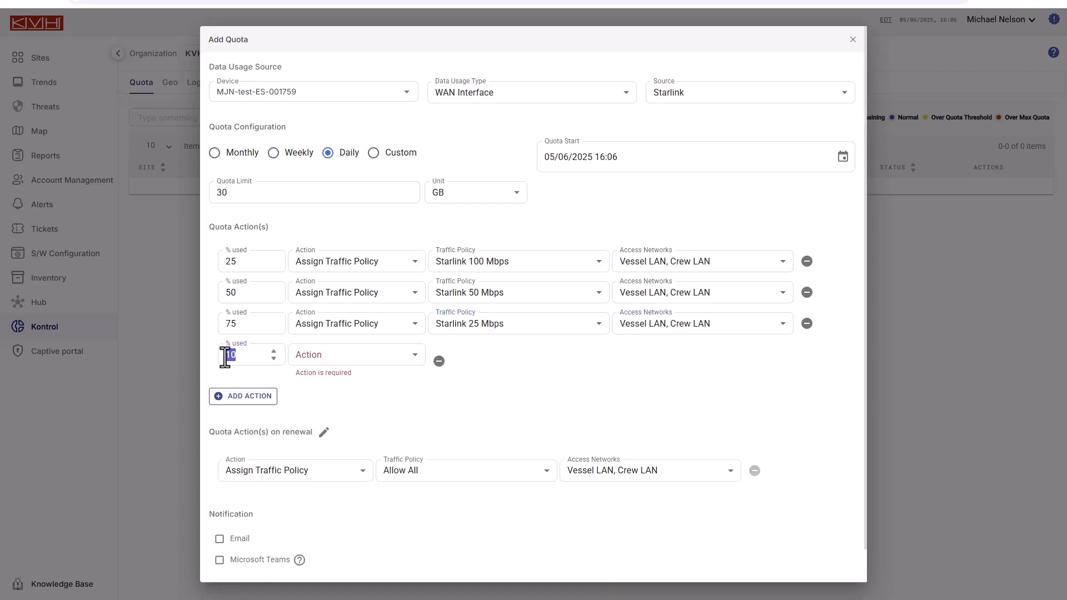
type("75")
left_click(393, 360)
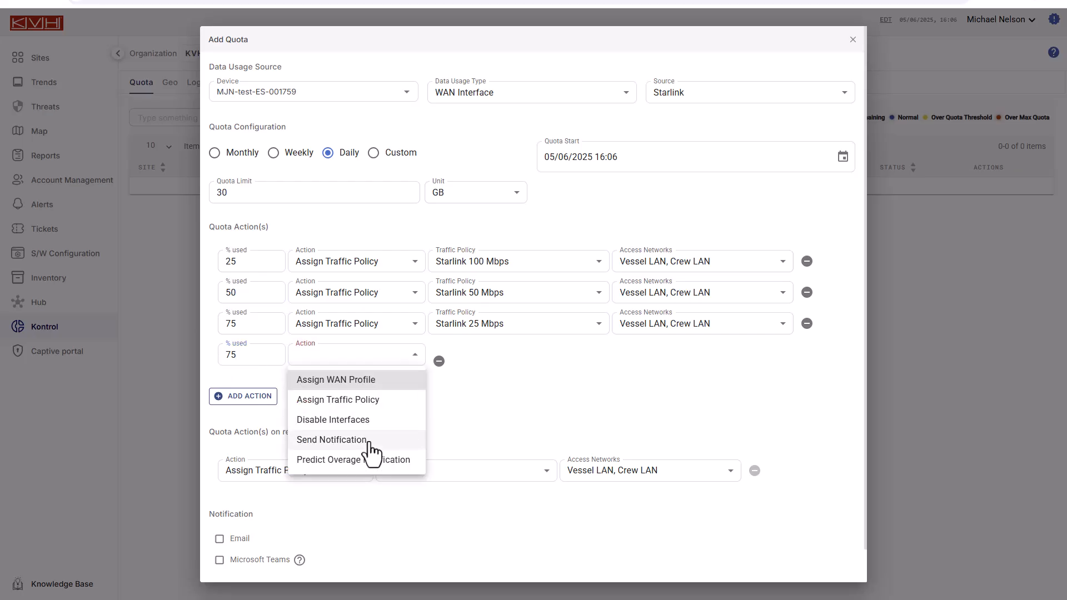
left_click(356, 440)
Add a quota action at 90% used that disables the Starlink interface
left_click(250, 384)
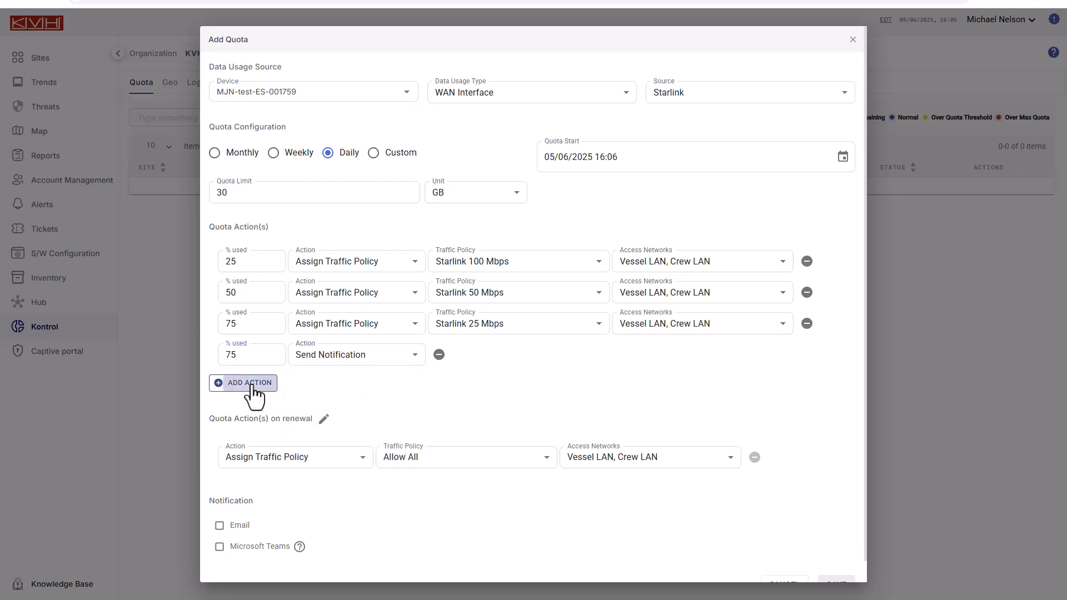
left_click_drag(238, 383, 220, 386)
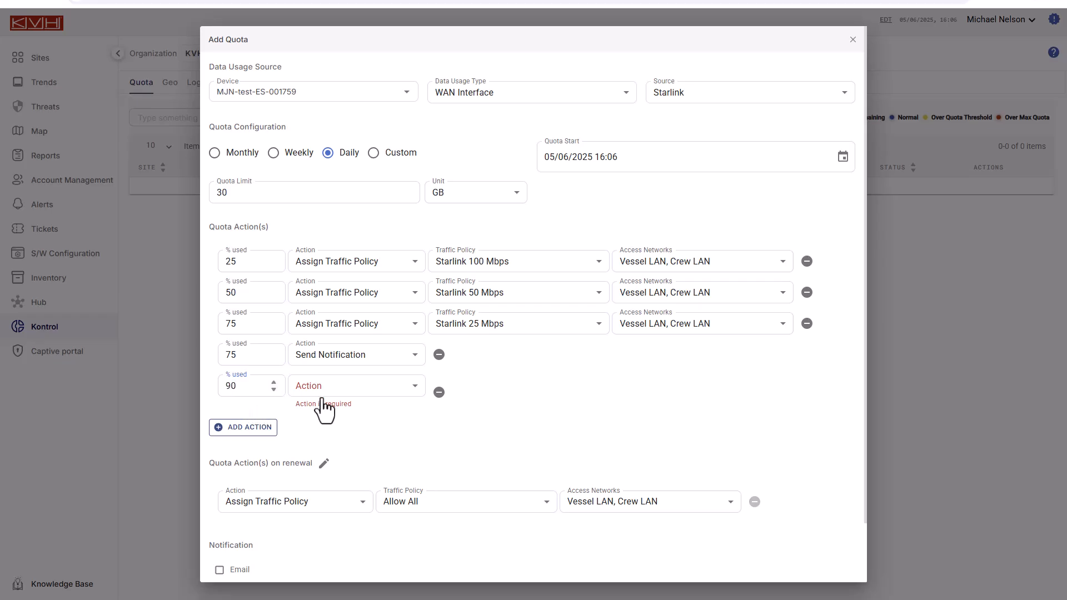
left_click(391, 387)
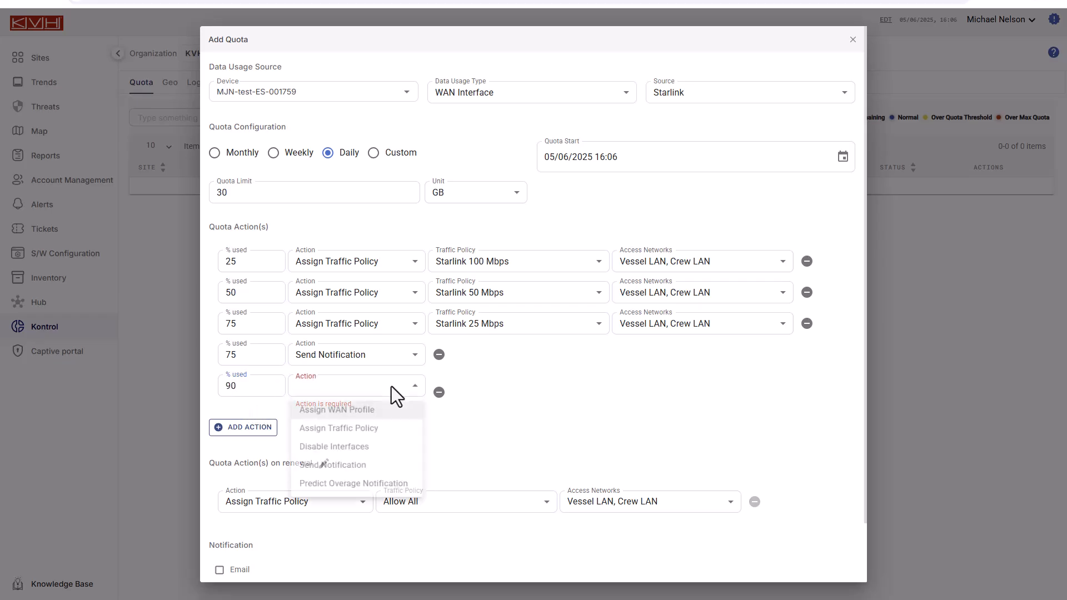
left_click(375, 452)
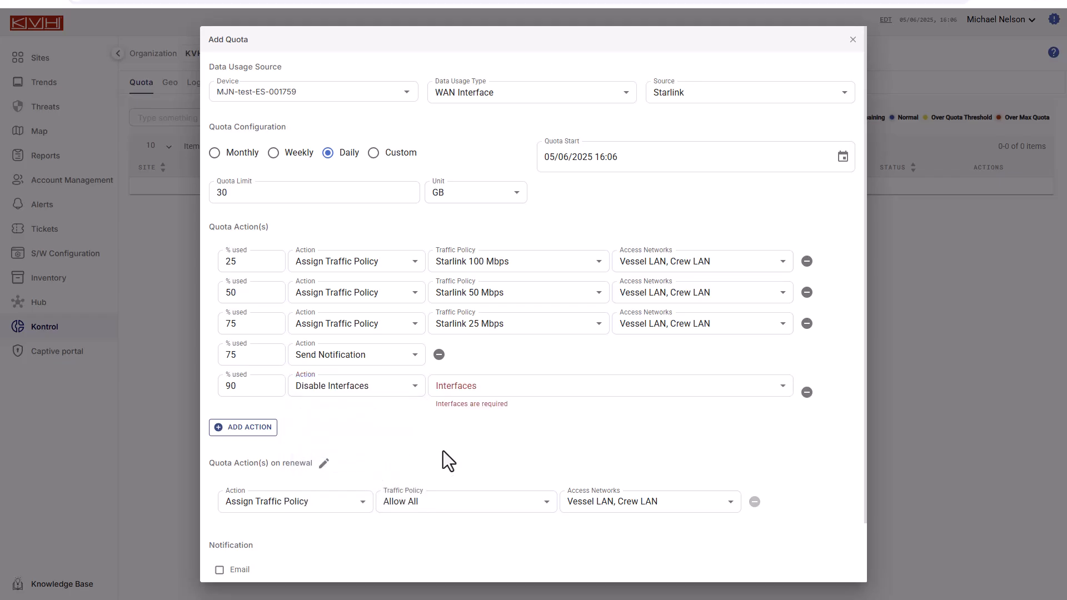
left_click(546, 386)
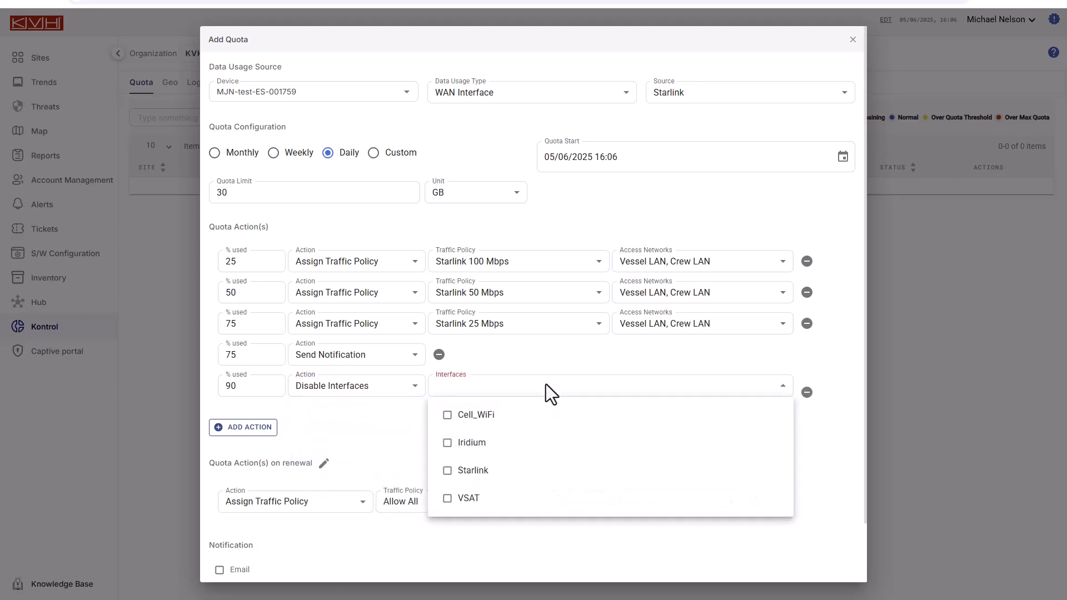
left_click(475, 471)
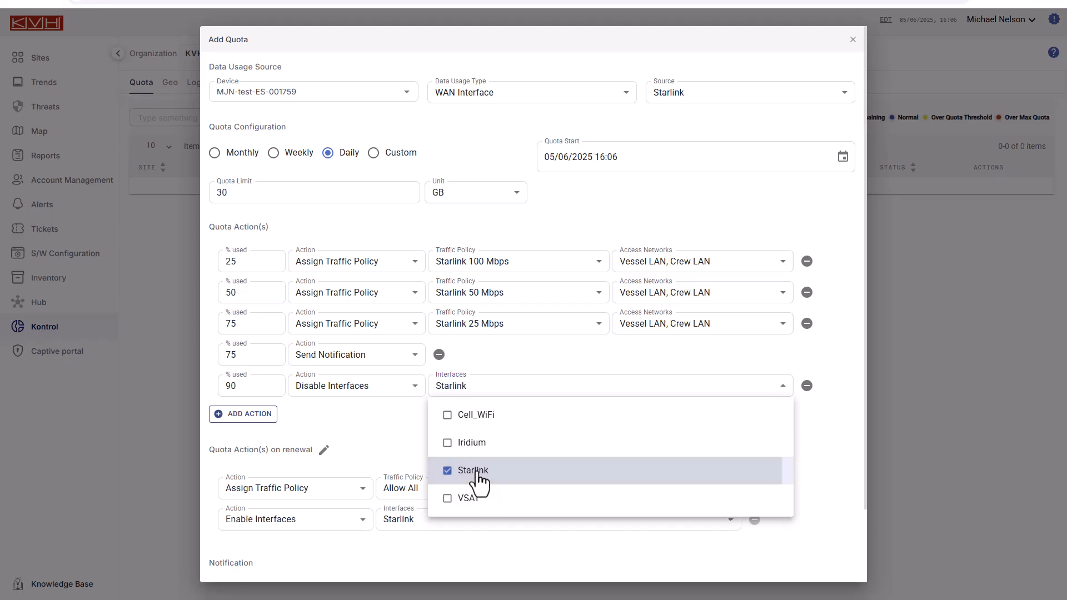
left_click(401, 440)
Add another quota action at 90% used that sends a notification
left_click(262, 415)
double_click(236, 417)
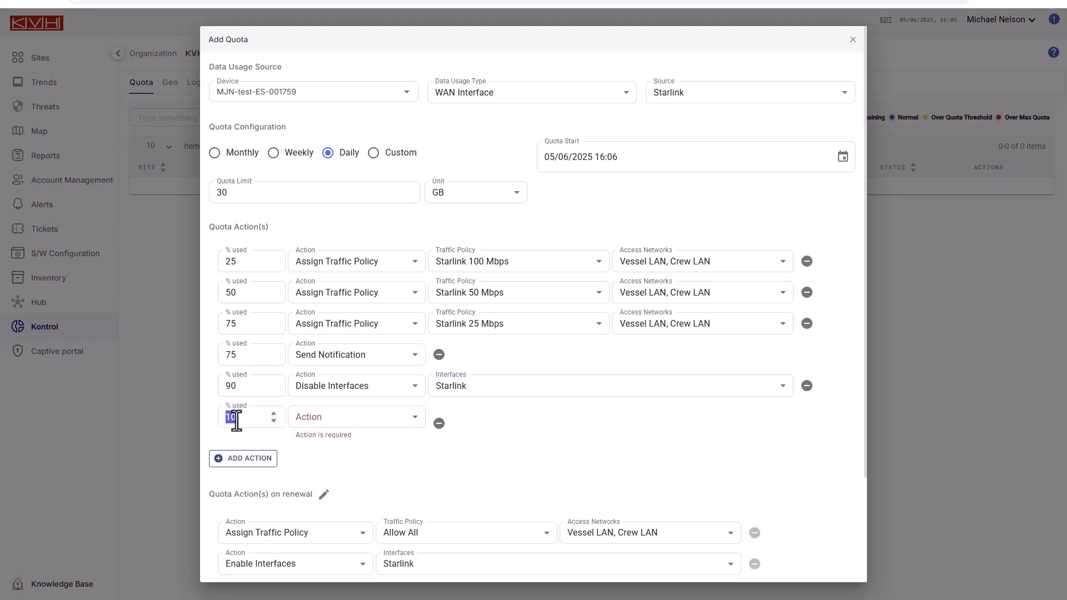
type("90")
left_click(386, 423)
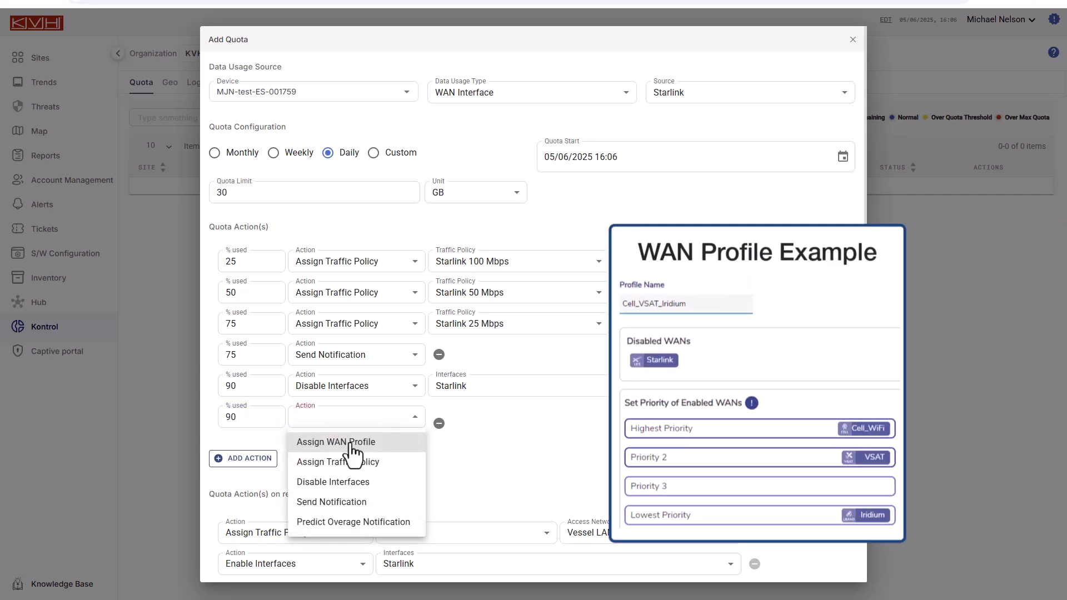
left_click(349, 502)
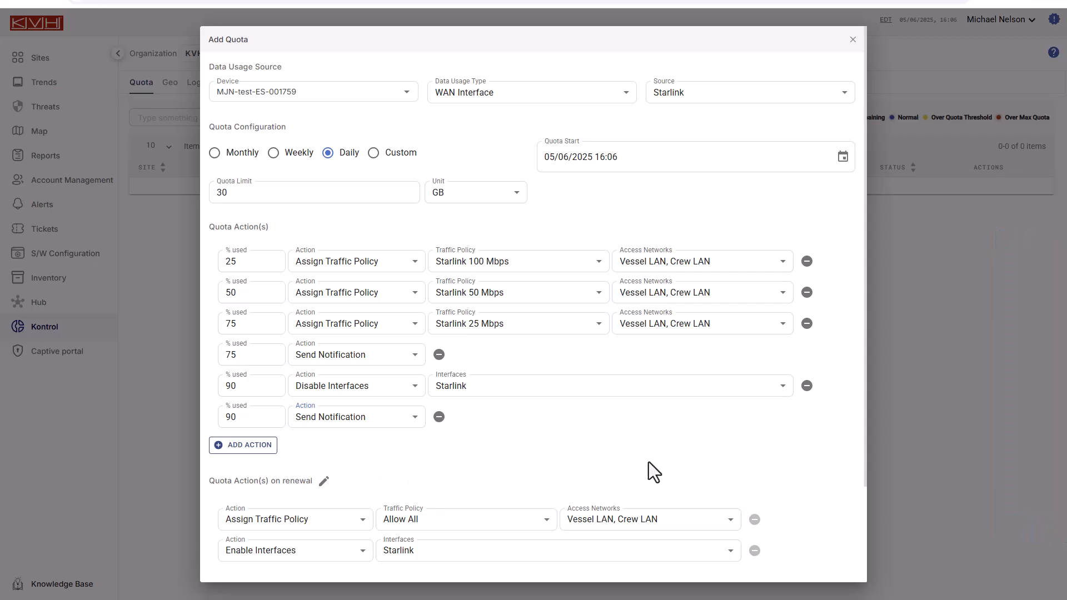
Enable email notification for the quota and save the quota
scroll(865, 429, "down", 2)
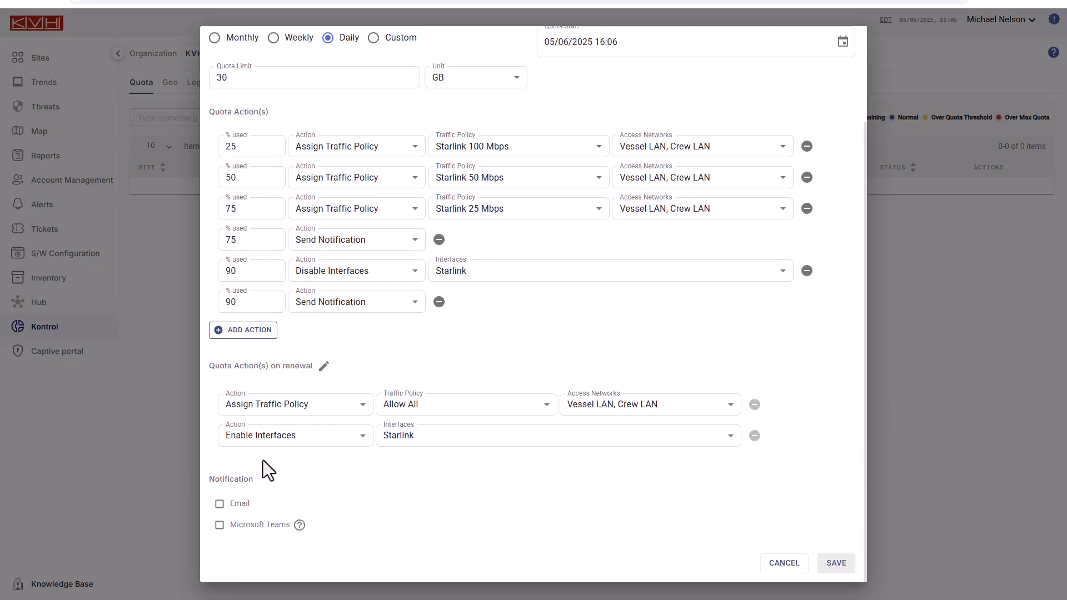
left_click(219, 505)
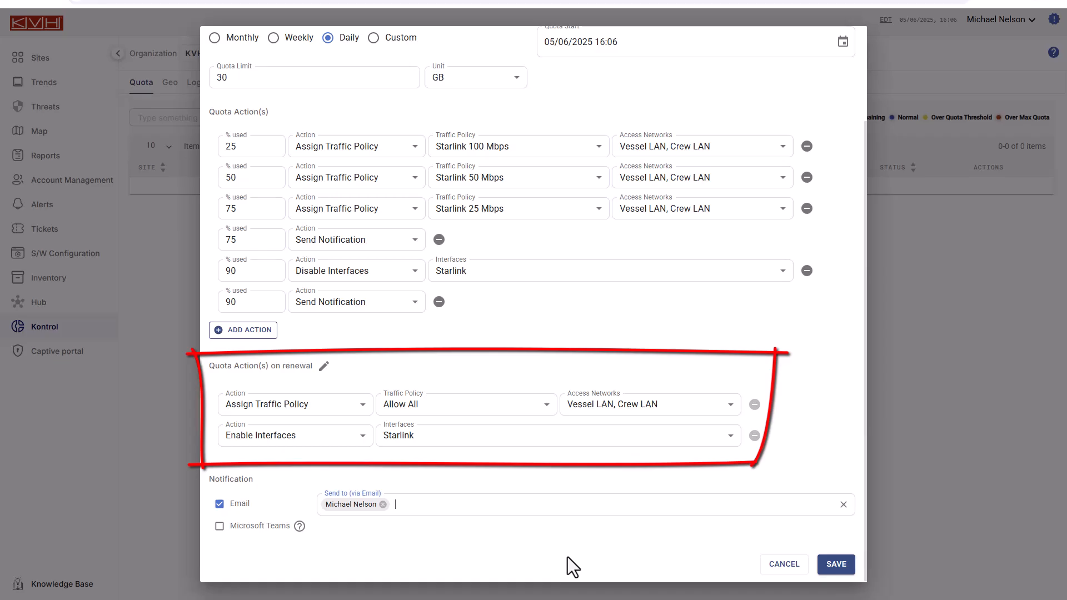
left_click(844, 569)
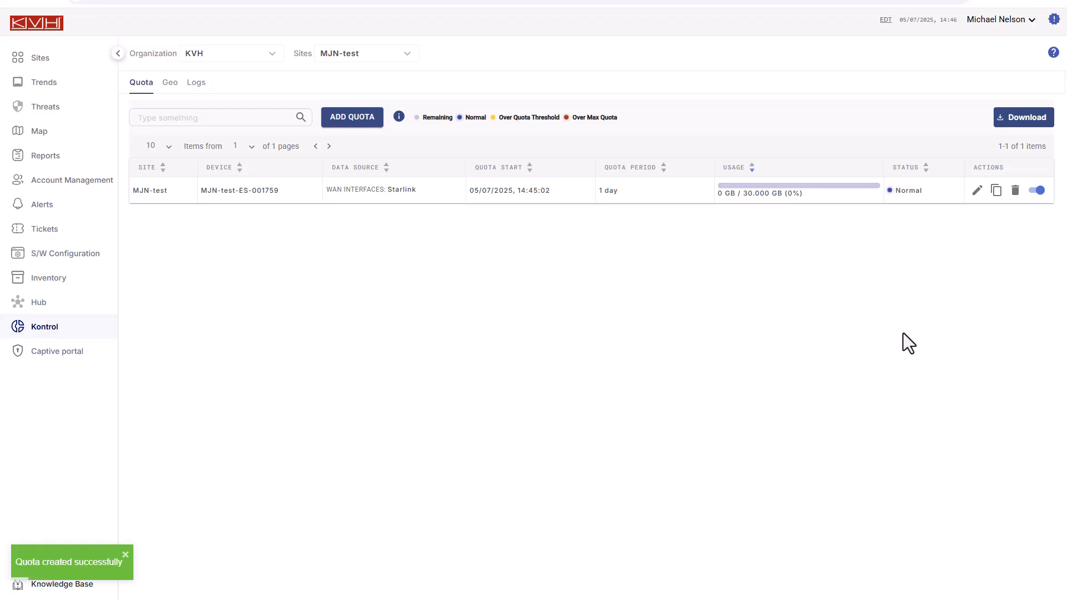
Switch to the KVH Knowledge Base and open the Configuration Wizard article in the CommBox EdgeOS documentation
mouse_move(841, 186)
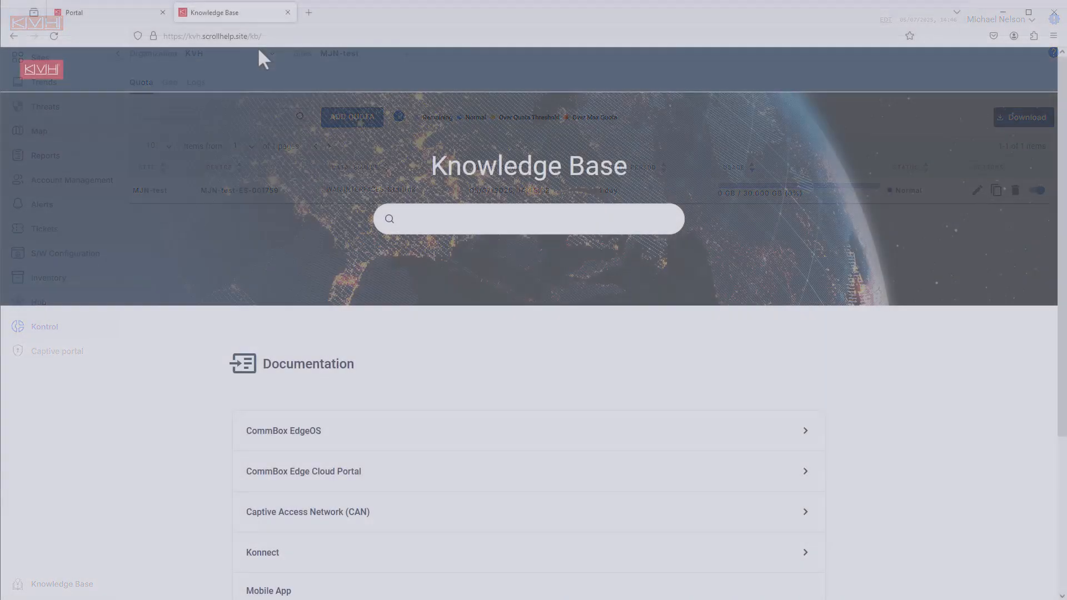
scroll(411, 458, "down", 4)
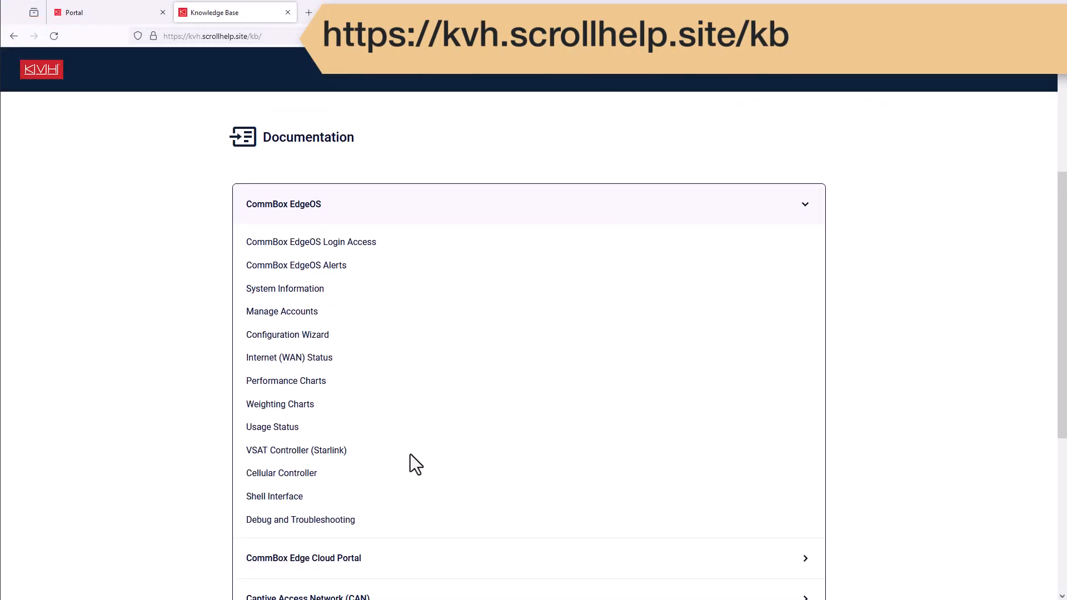
left_click(328, 339)
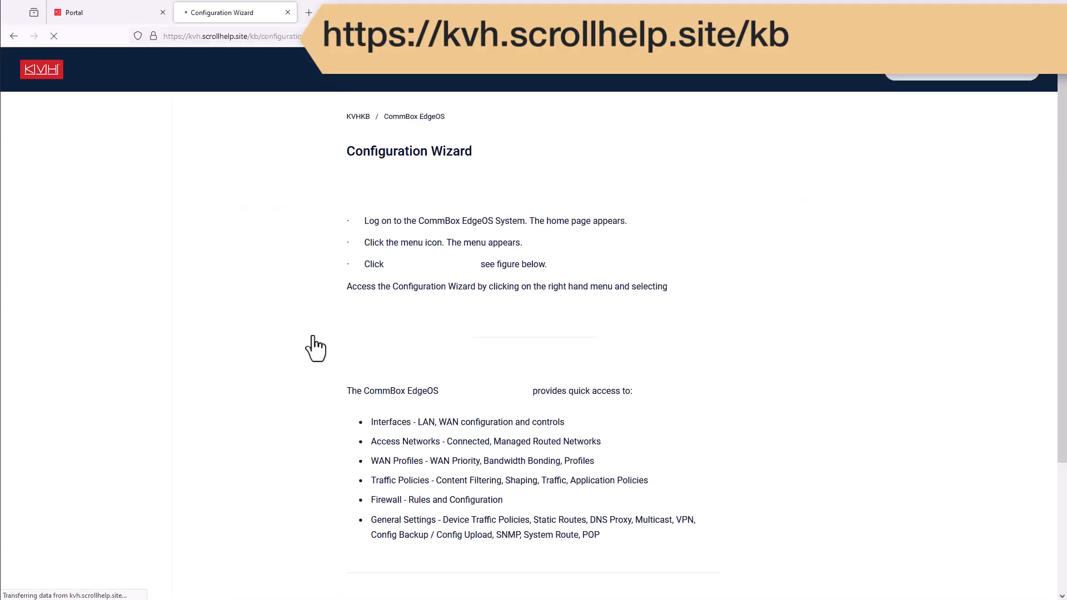